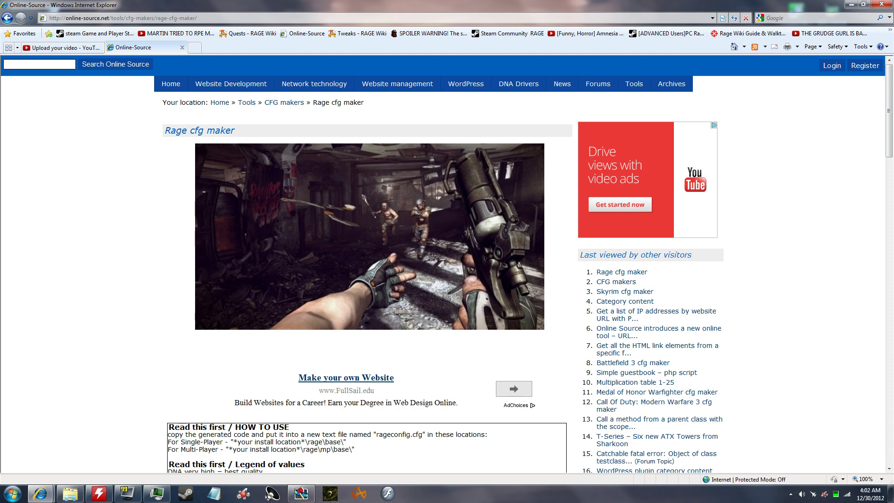
Highlight the HOW TO USE instructions for rageconfig.cfg, then clear the selection.
scroll(447, 265, down, 5)
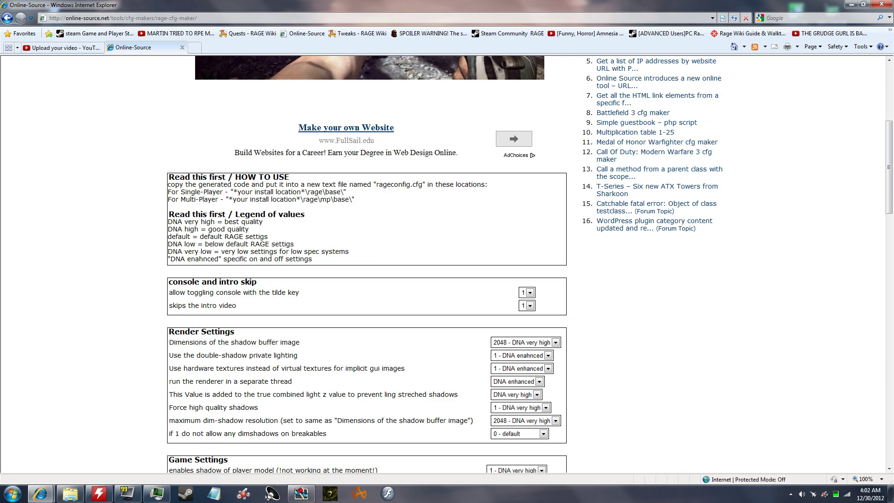
drag(185, 184, 340, 192)
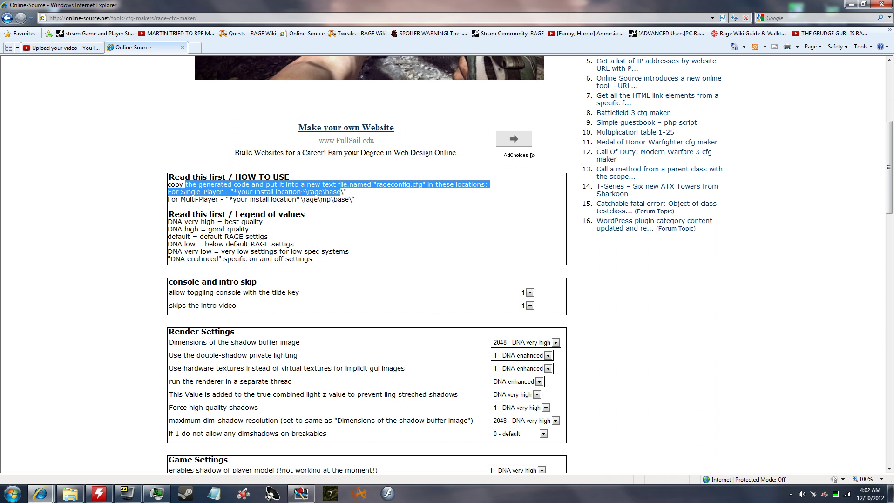
click(341, 192)
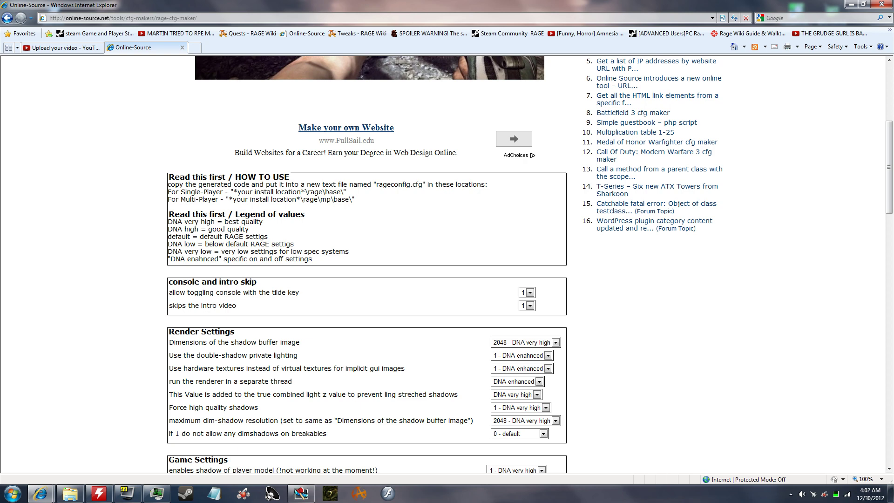
Scroll through the settings tables showing the DNA very high presets.
scroll(447, 261, down, 3)
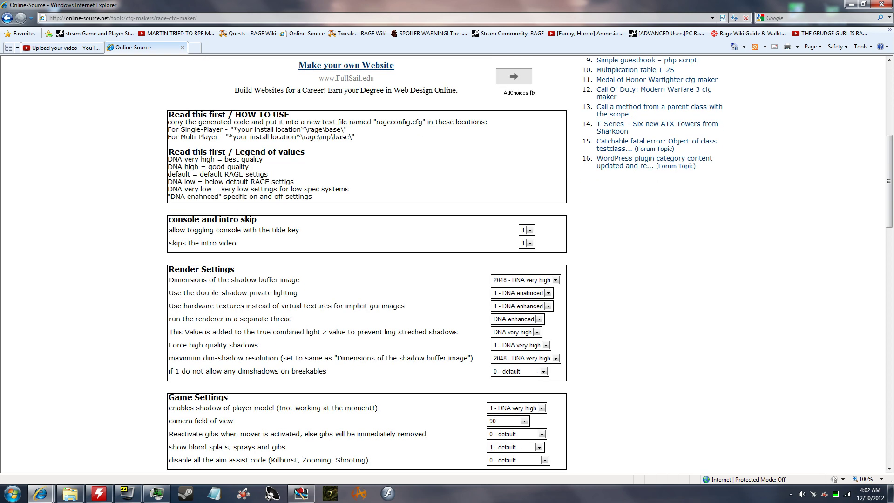
scroll(366, 260, down, 15)
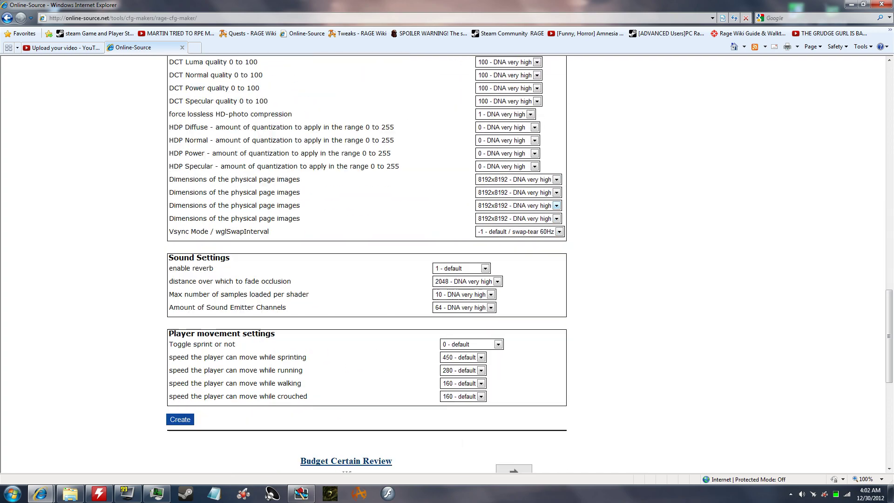
scroll(366, 261, up, 2)
scroll(366, 261, up, 15)
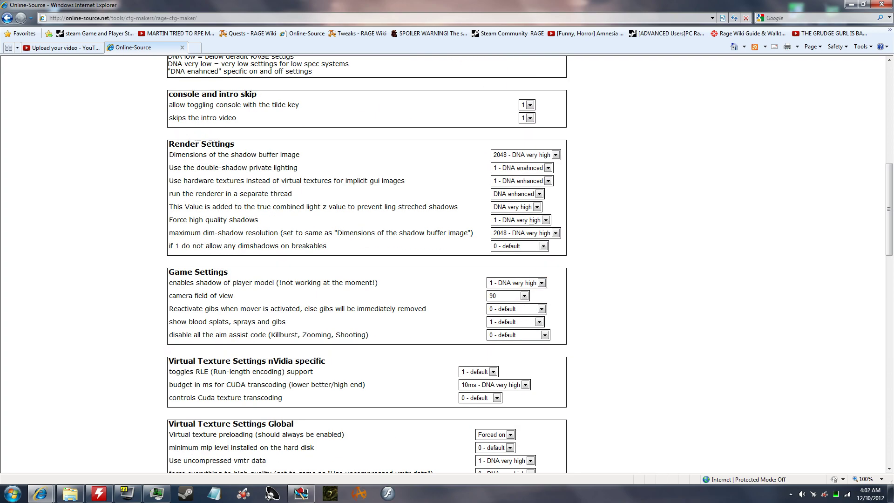
scroll(366, 261, down, 2)
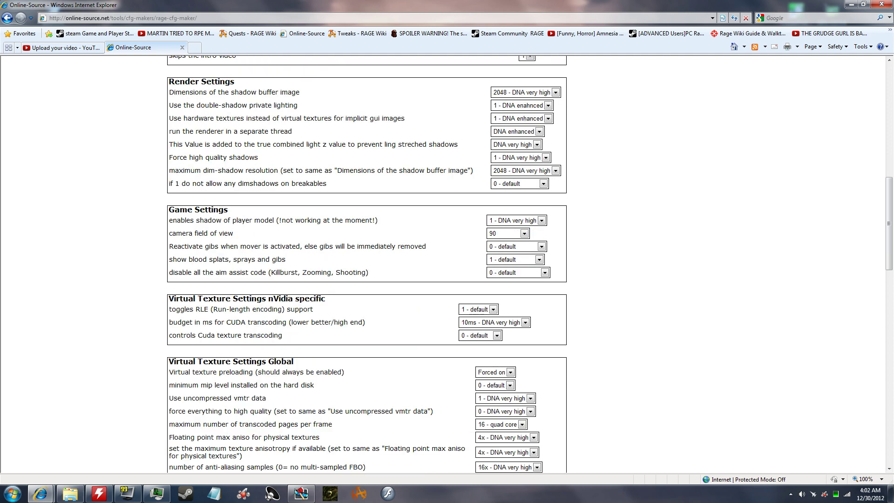
mouse_move(191, 307)
click(497, 335)
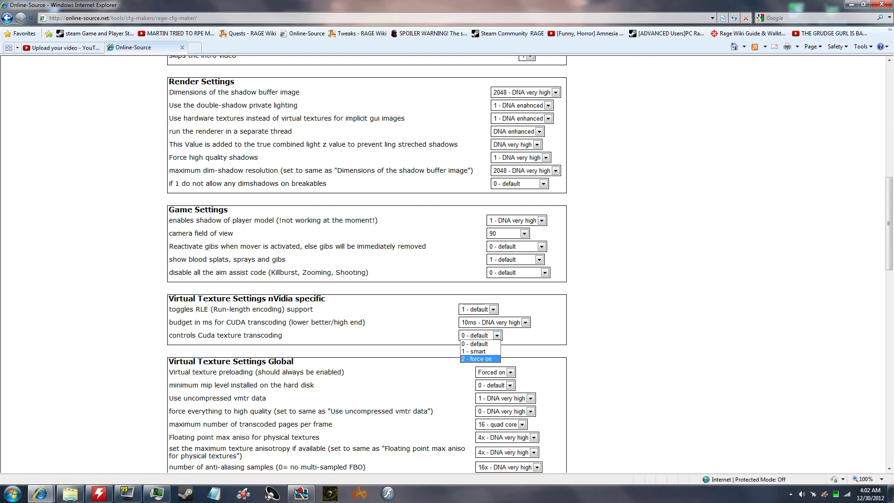
click(480, 358)
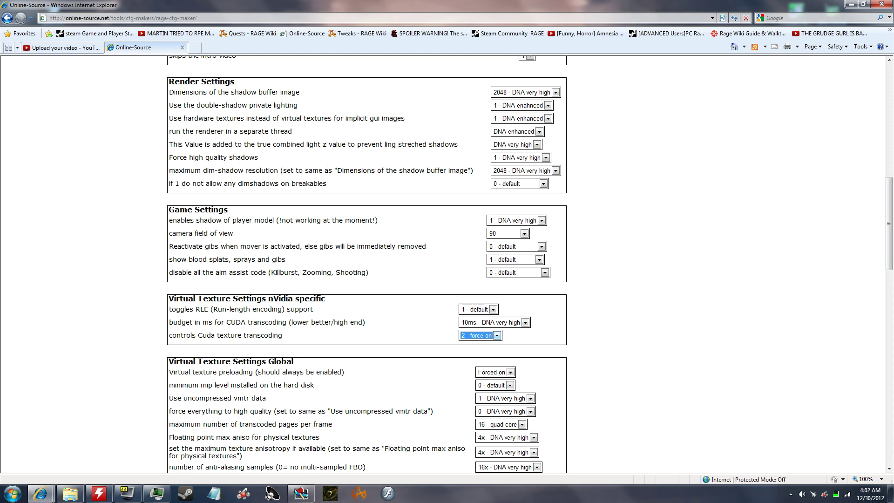
click(496, 335)
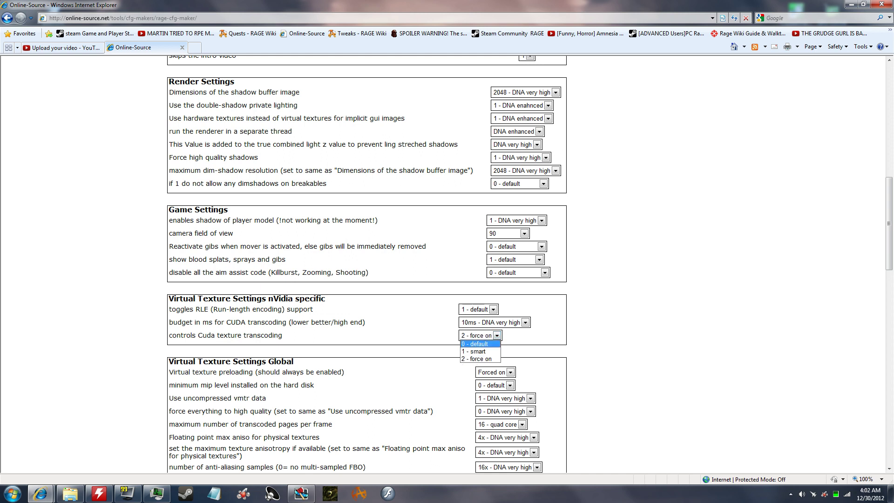
click(477, 343)
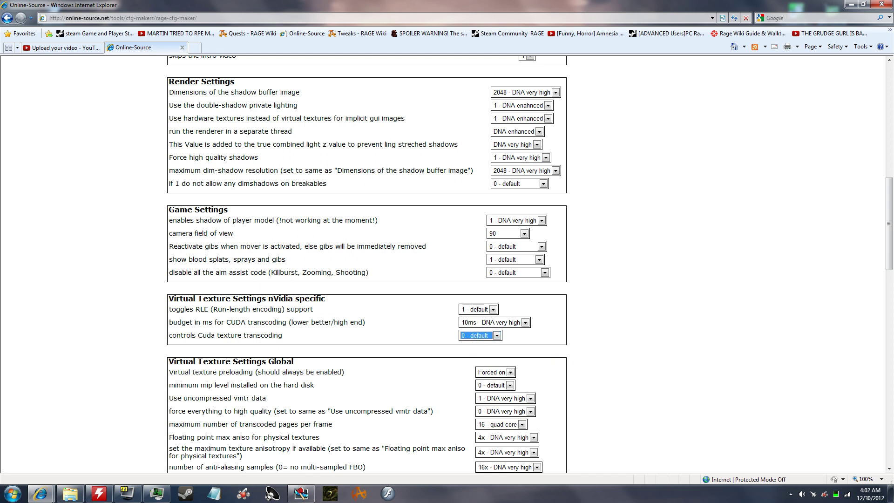
scroll(366, 266, down, 5)
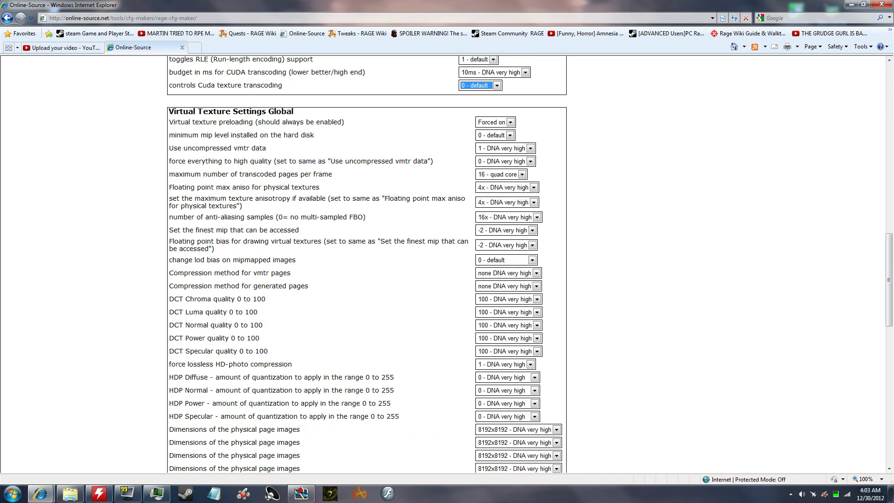
scroll(366, 265, down, 5)
scroll(366, 266, up, 1)
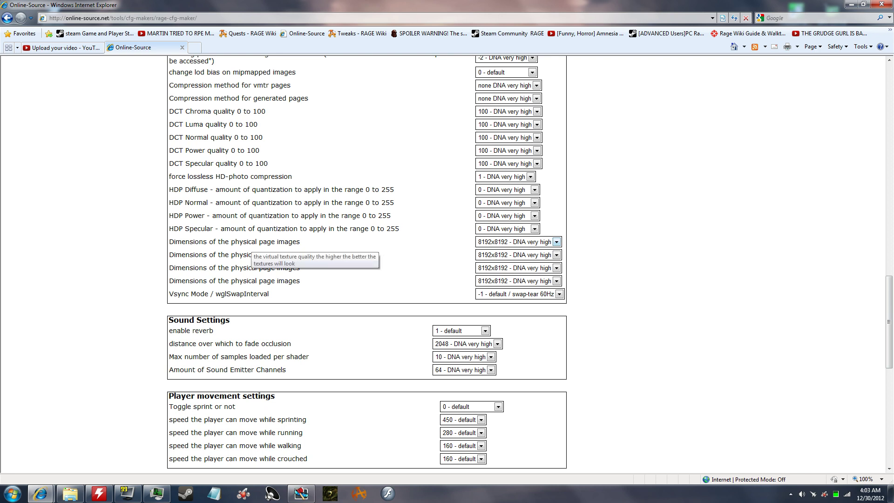
click(556, 242)
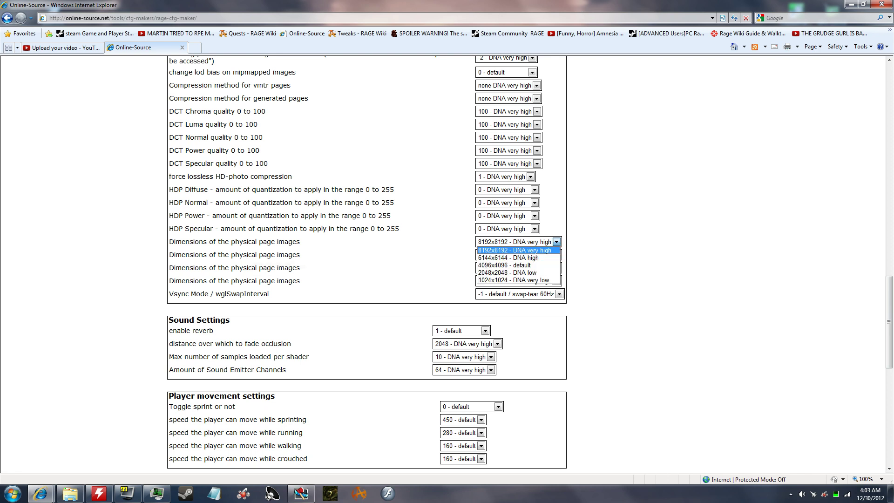
click(507, 259)
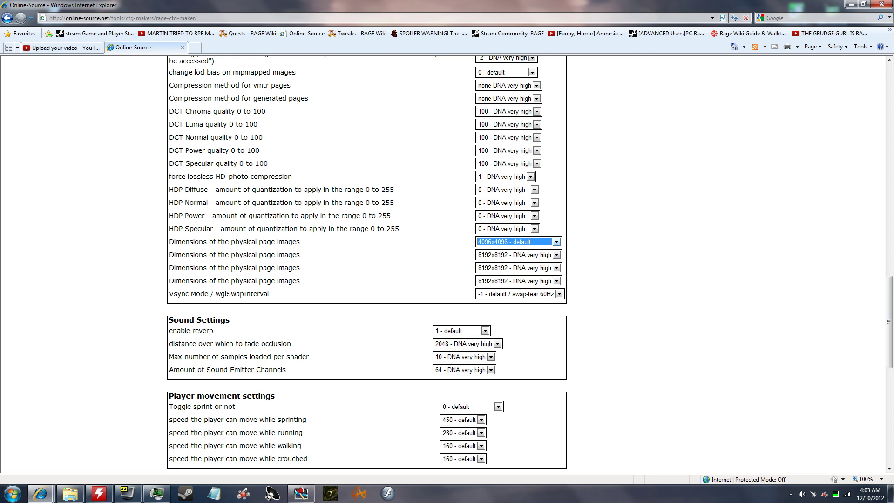
click(556, 242)
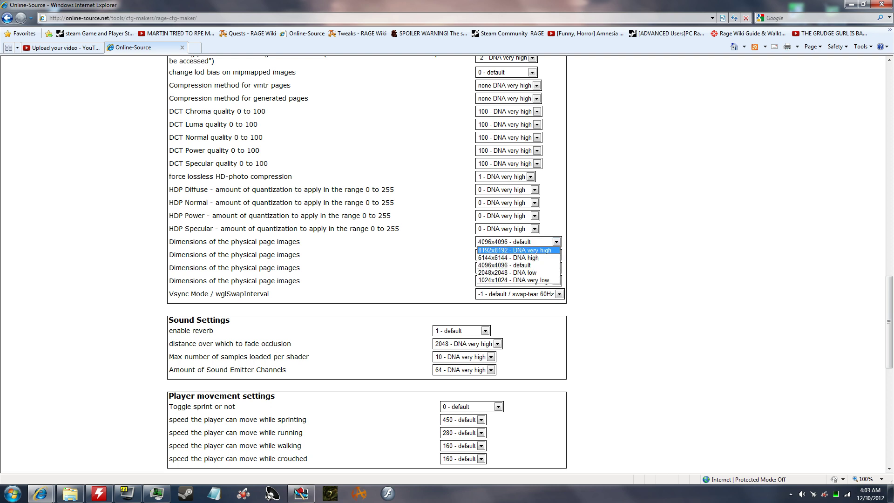
click(507, 256)
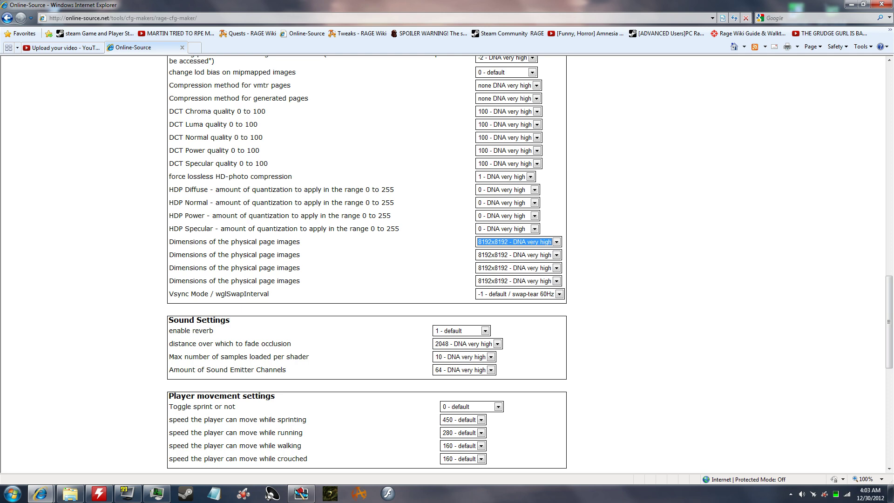
scroll(366, 261, down, 5)
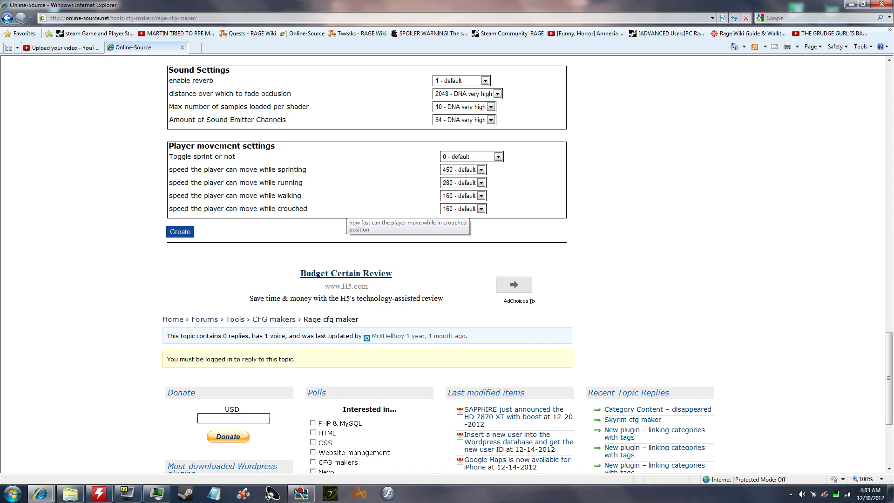
click(181, 231)
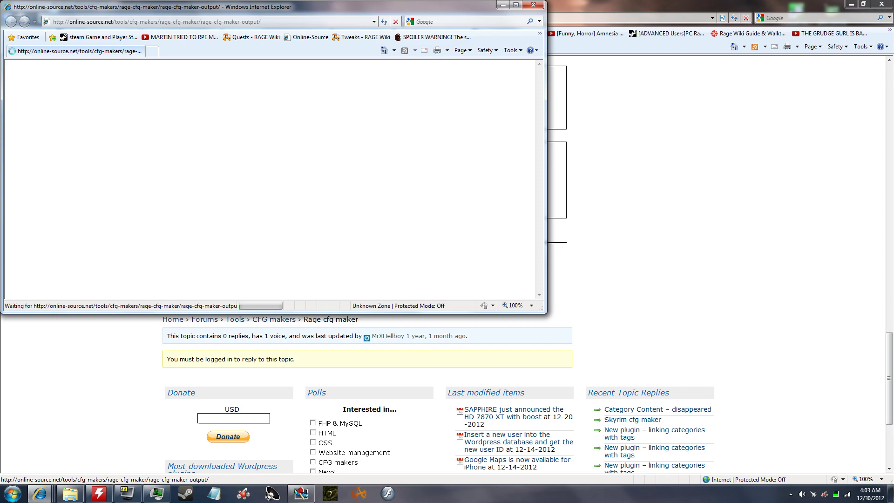
Select the generated cfg lines from 'echo console and intro skip active' through r_forceVmtrReload "1".
scroll(274, 177, down, 4)
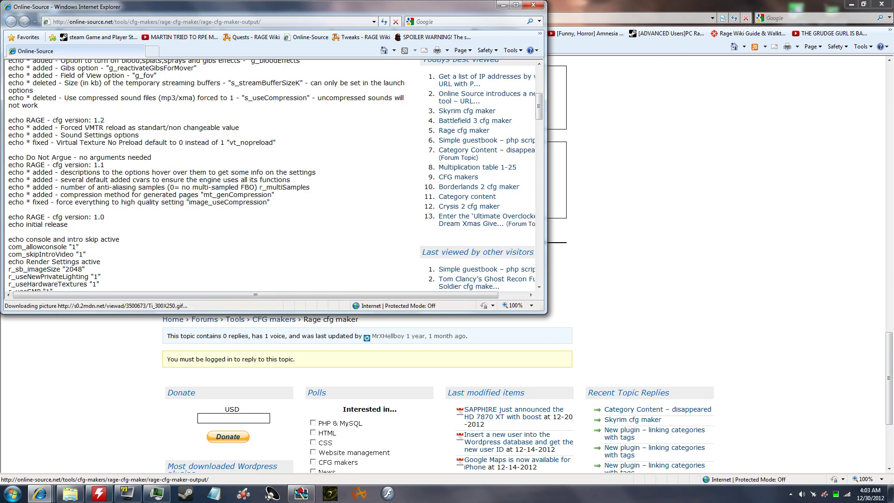
scroll(273, 176, up, 4)
scroll(271, 100, down, 1)
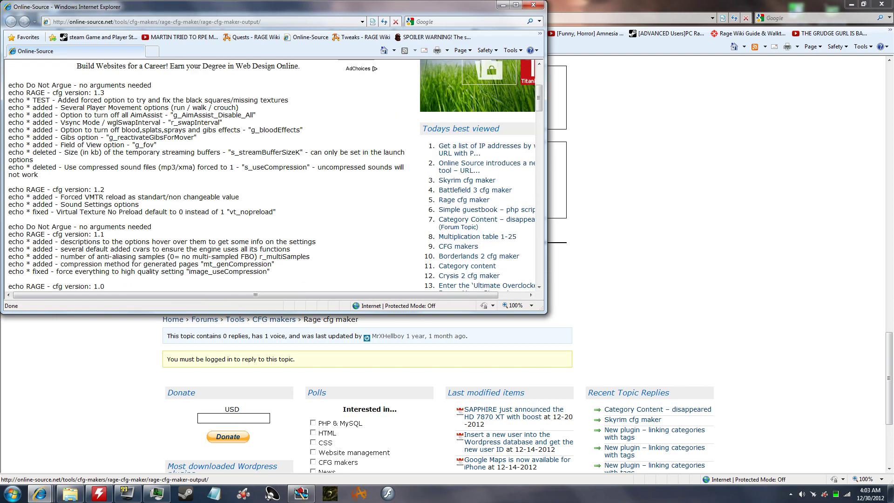
scroll(274, 177, down, 4)
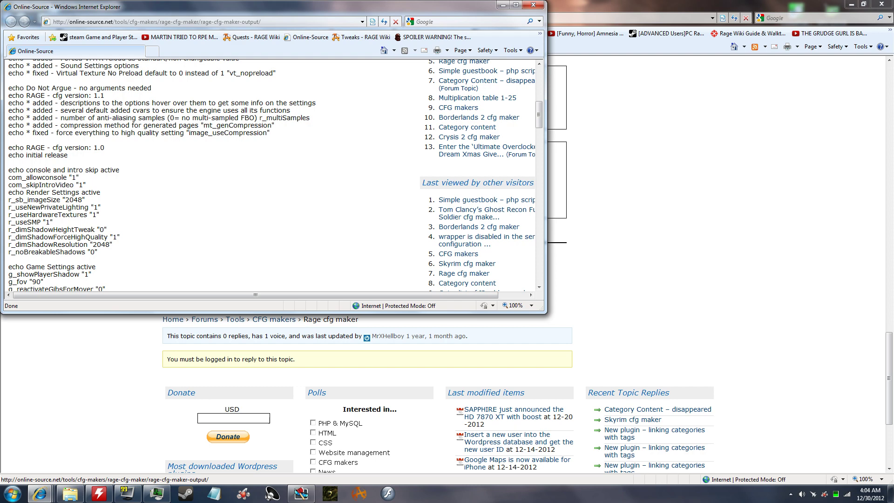
drag(8, 169, 83, 280)
scroll(93, 186, down, 10)
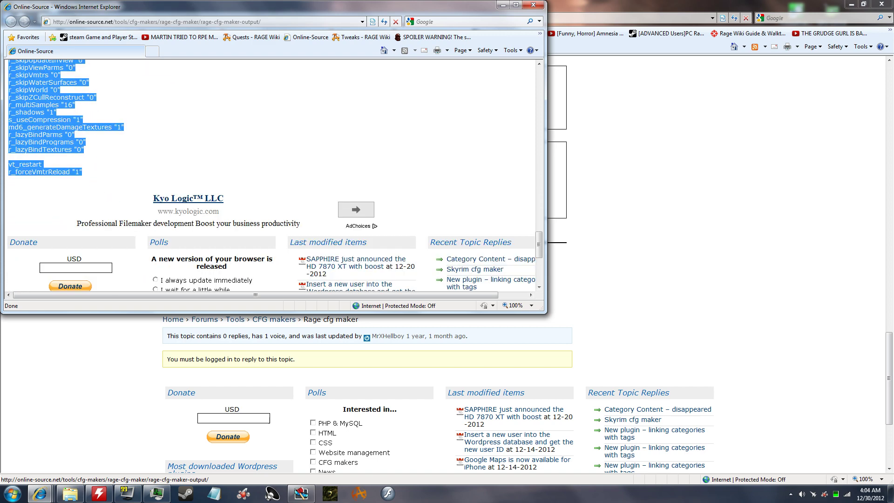
Copy the selected cfg lines, paste them into a new Notepad document, and start Save As.
right_click(35, 119)
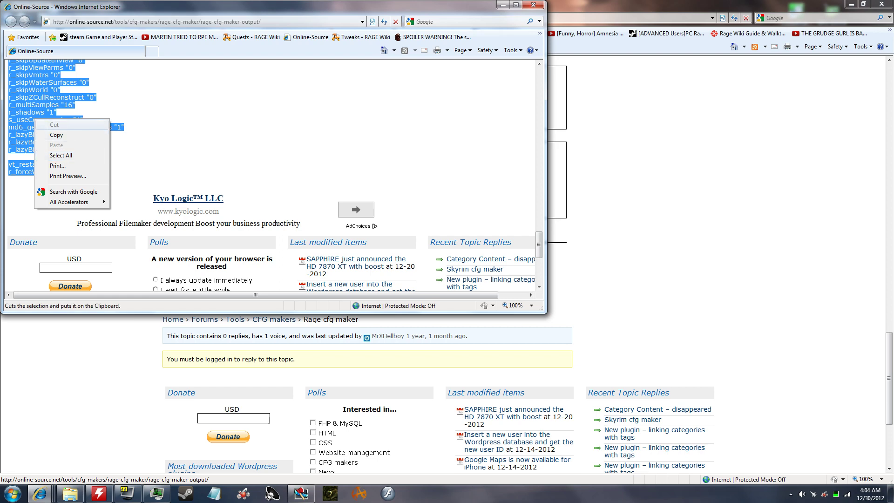
click(56, 134)
click(214, 493)
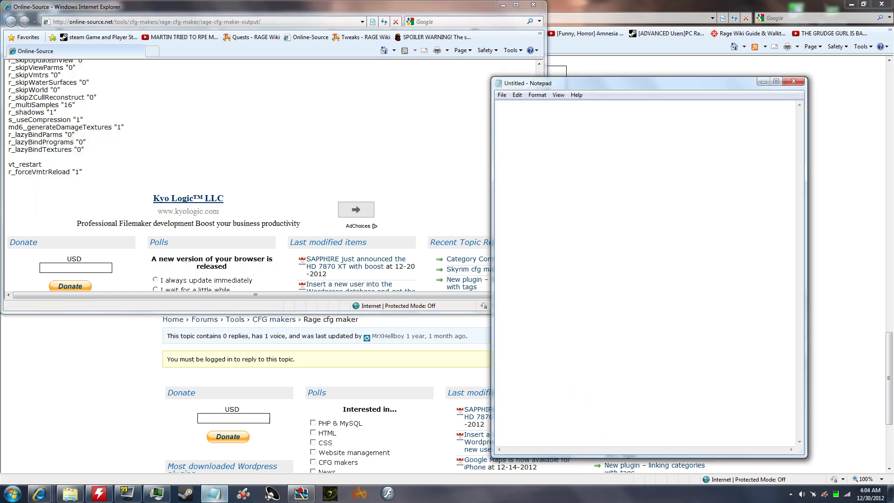
right_click(591, 187)
click(613, 227)
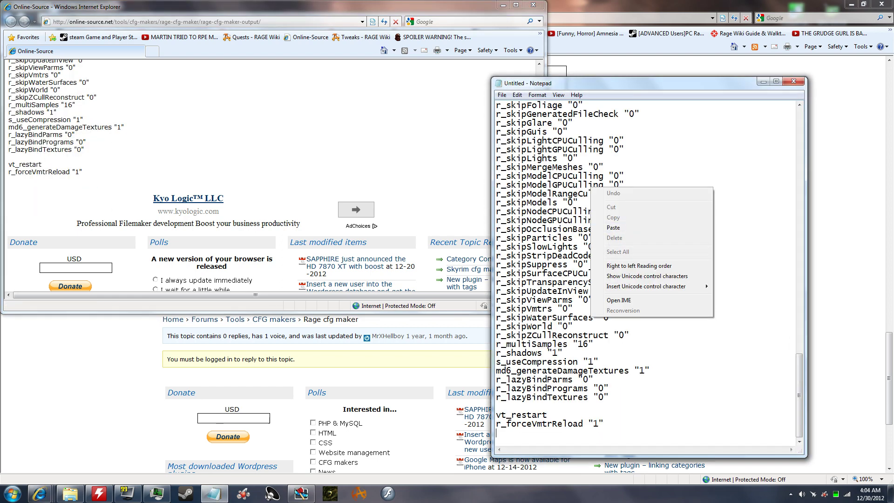
click(501, 95)
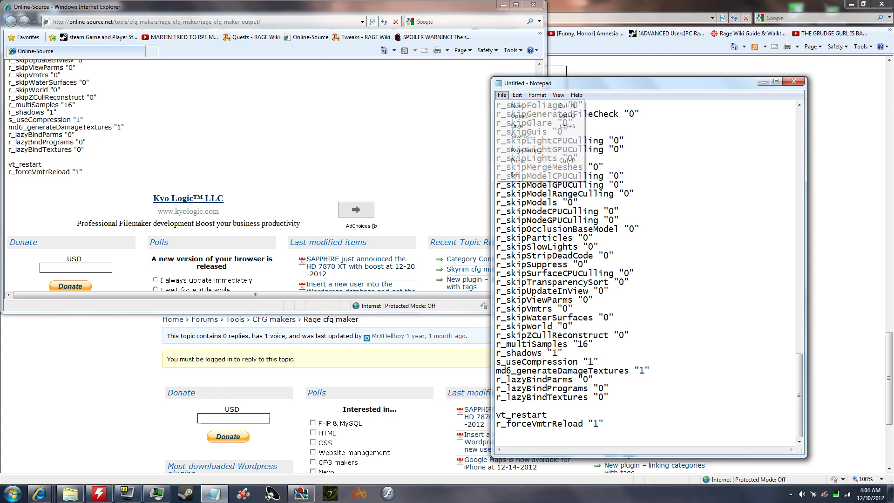
click(516, 126)
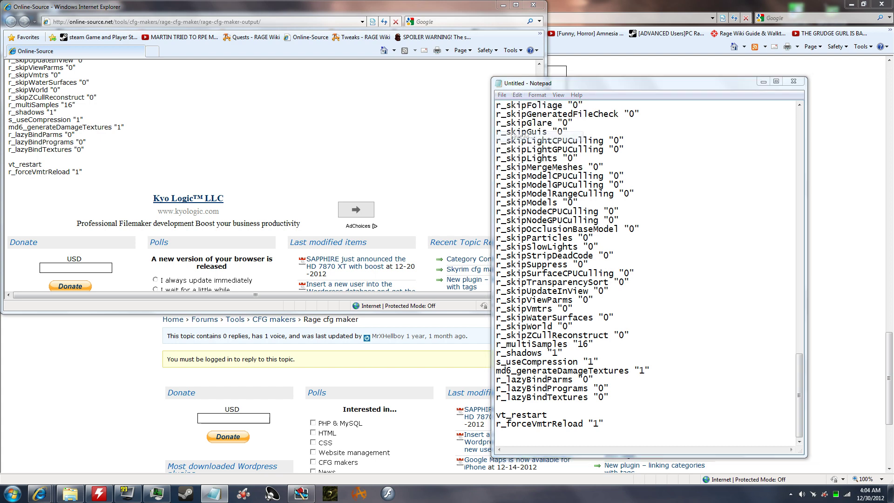
Save the document as rageconfig.cfg, confirming replacement of the existing file.
text(ra)
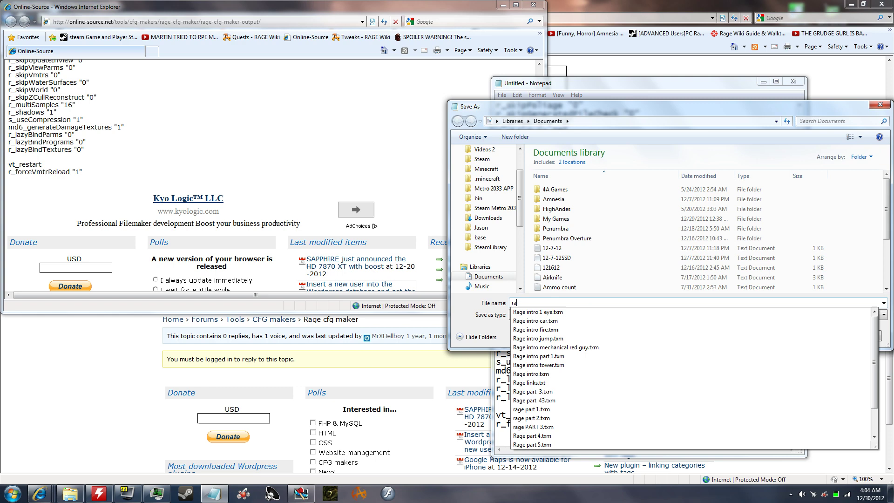
text(geconfig)
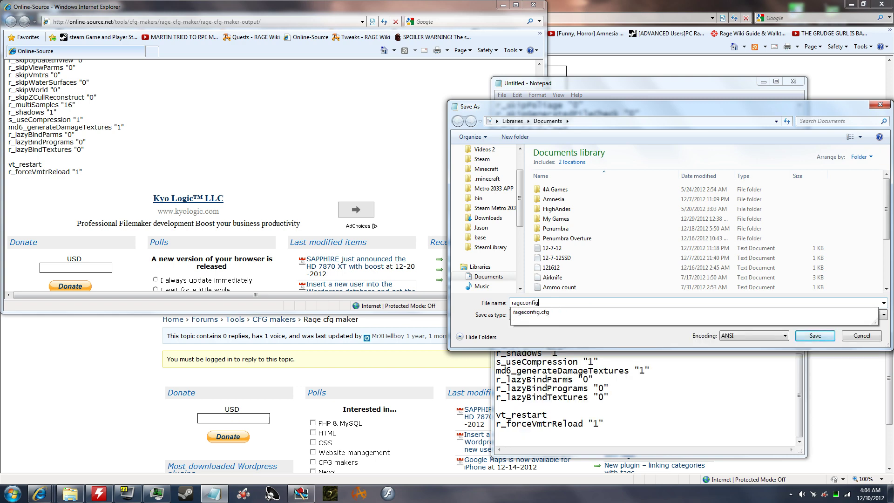
text(.cfg)
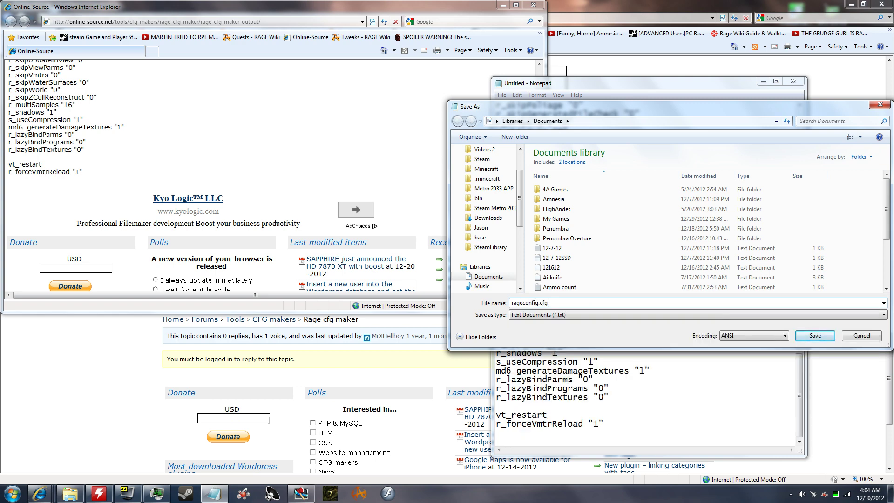
key(Return)
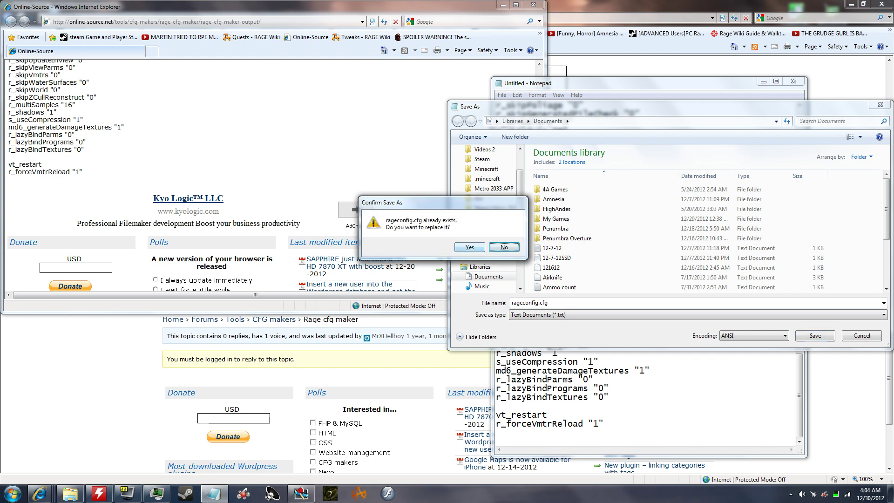
key(y)
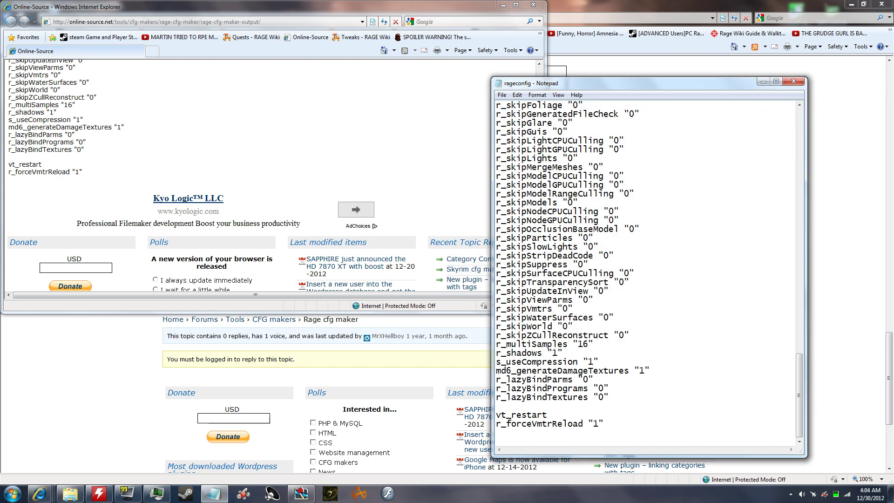
click(502, 94)
In Notepad's Open dialog, show All Files and cut the rageconfig file.
click(512, 113)
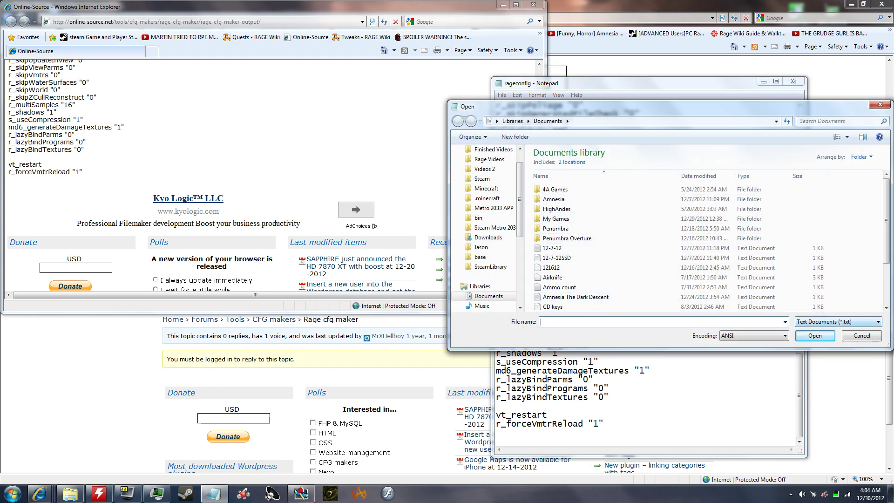
click(836, 322)
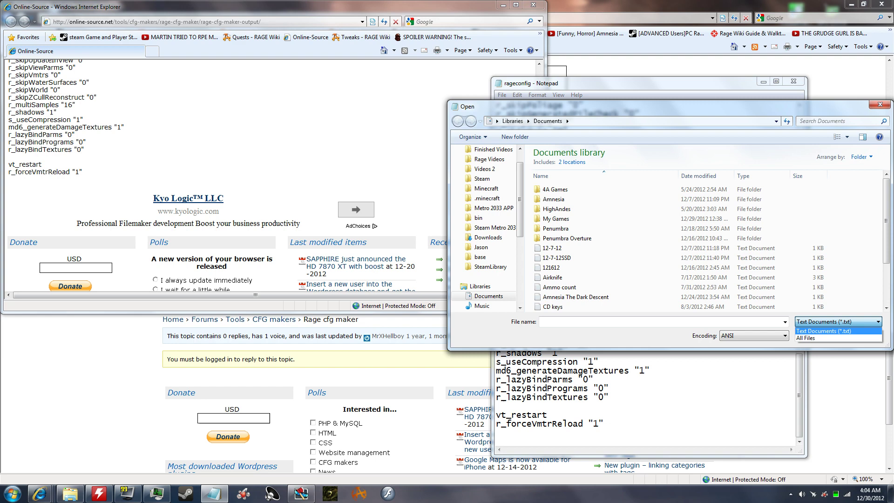
click(815, 337)
scroll(800, 190, down, 10)
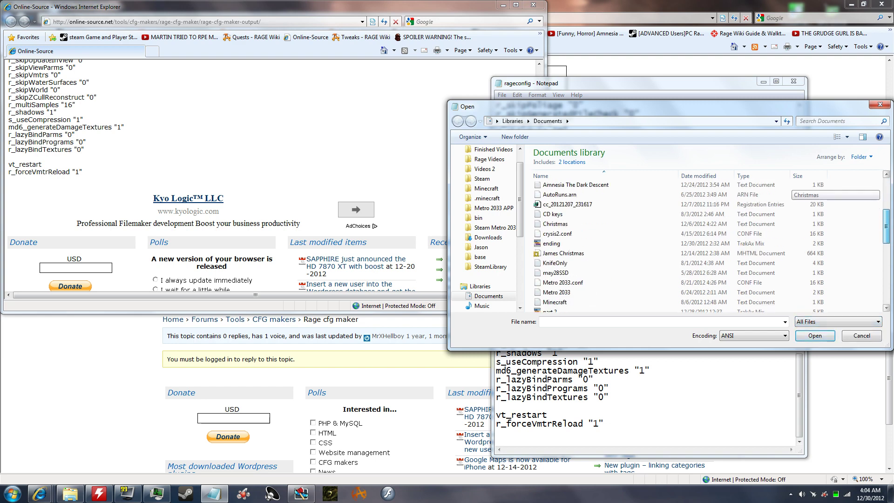
click(555, 296)
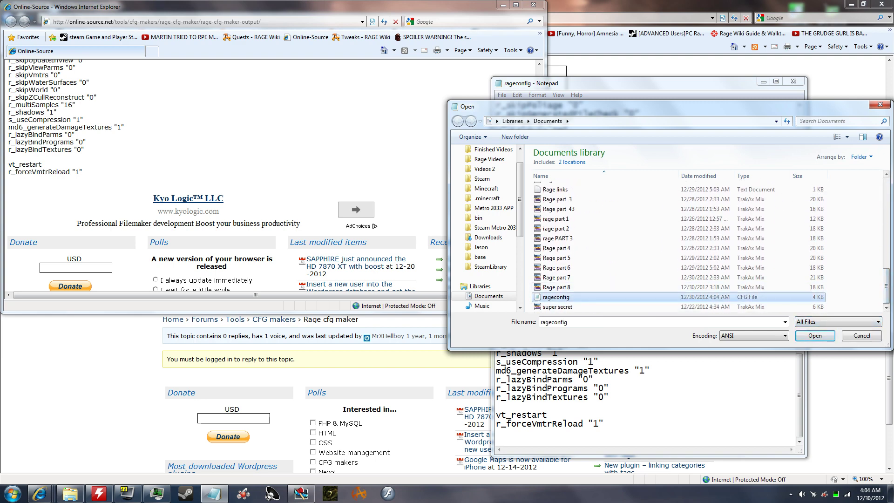
right_click(563, 299)
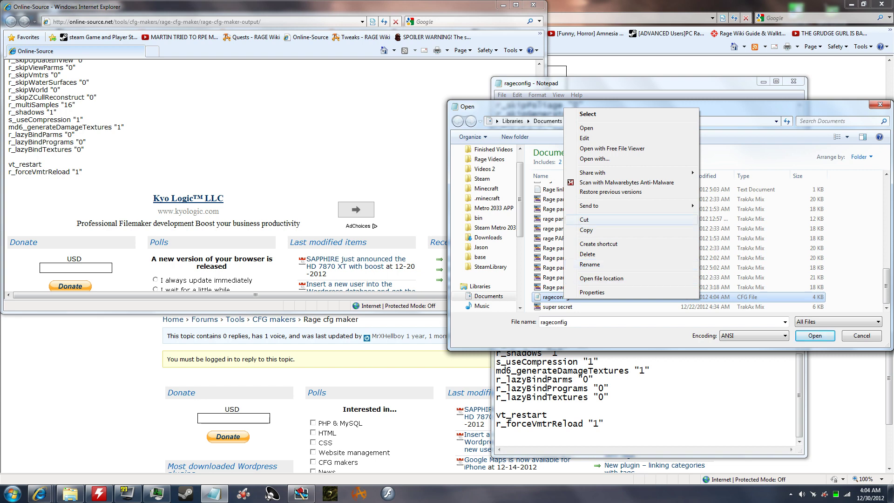
key(Escape)
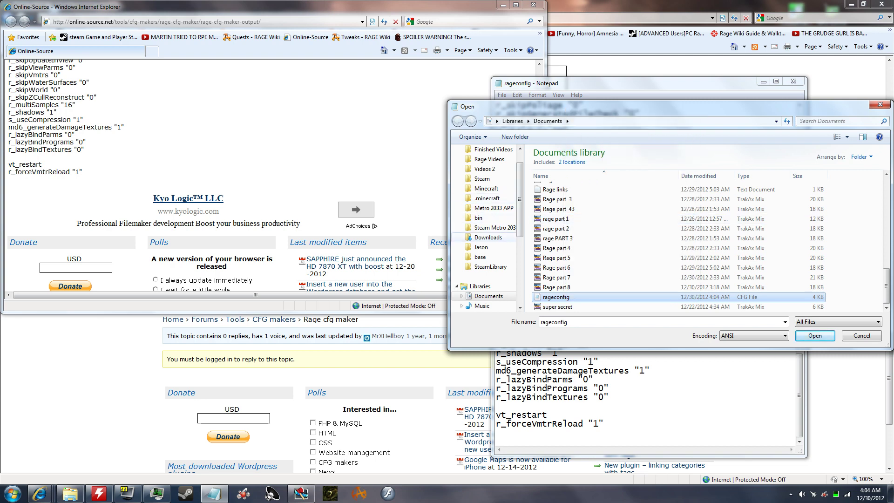
scroll(484, 228, down, 5)
Browse to C:\Program Files (x86)\Steam\SteamApps\common in the Open dialog.
click(494, 227)
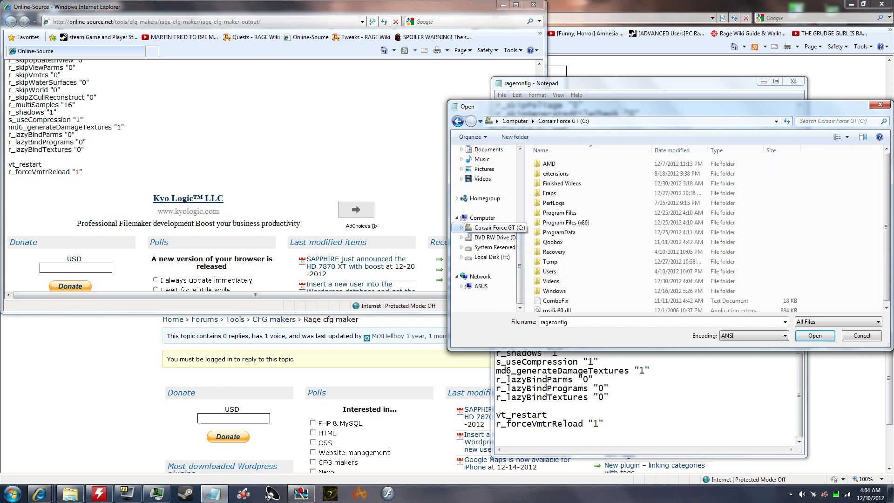
double_click(566, 222)
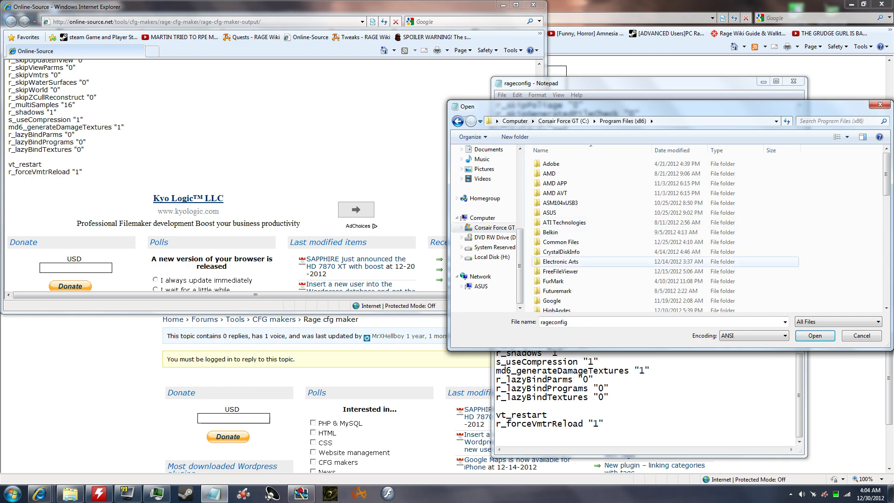
scroll(563, 263, down, 5)
scroll(559, 259, down, 6)
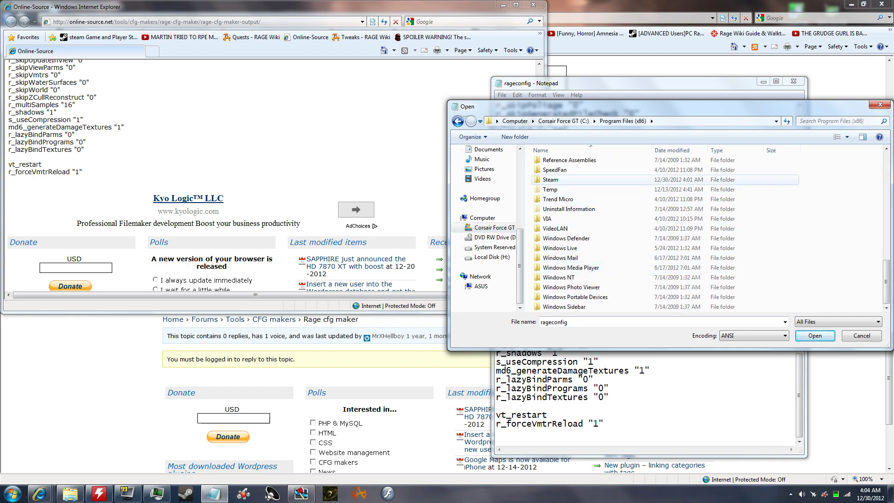
double_click(551, 180)
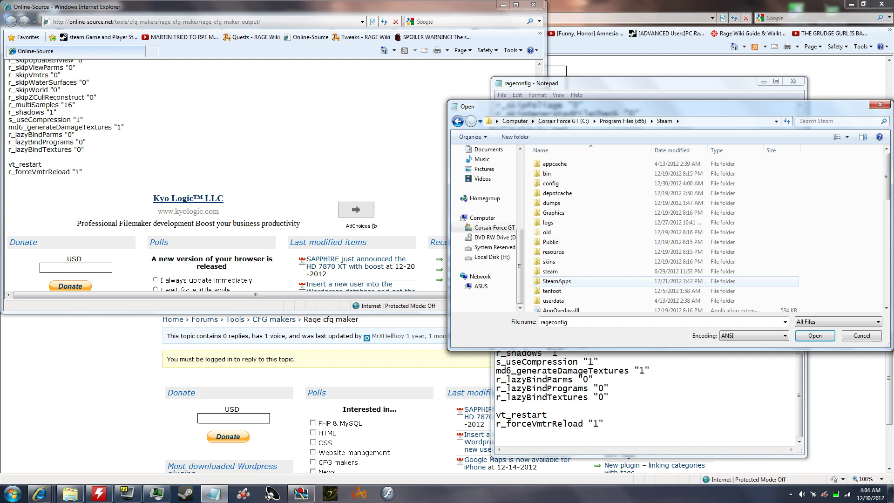
double_click(556, 280)
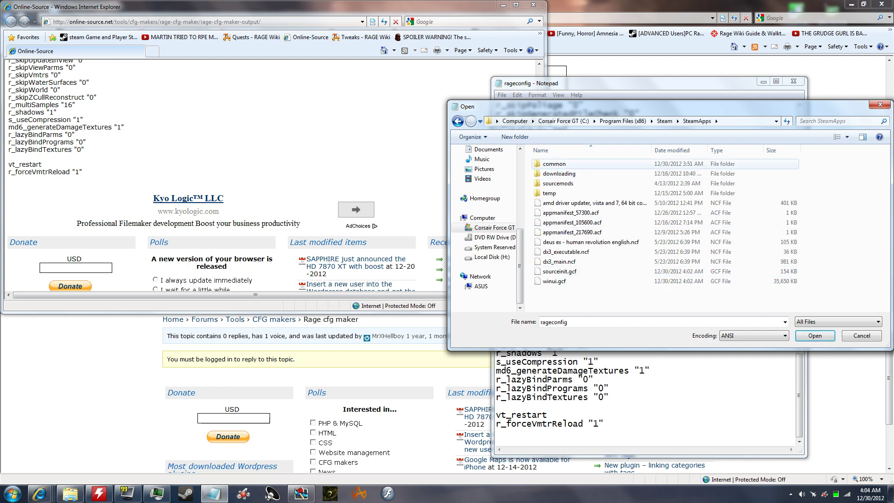
double_click(554, 163)
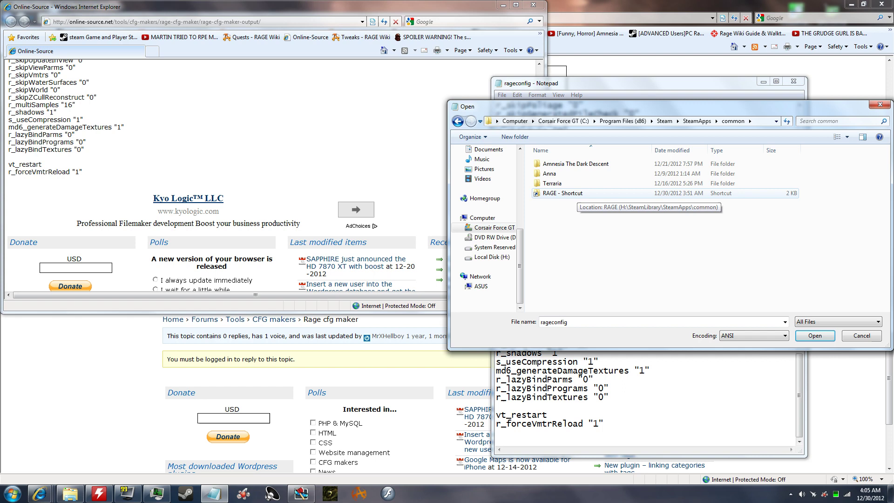
Follow the RAGE shortcut into its base folder and paste rageconfig there.
double_click(561, 192)
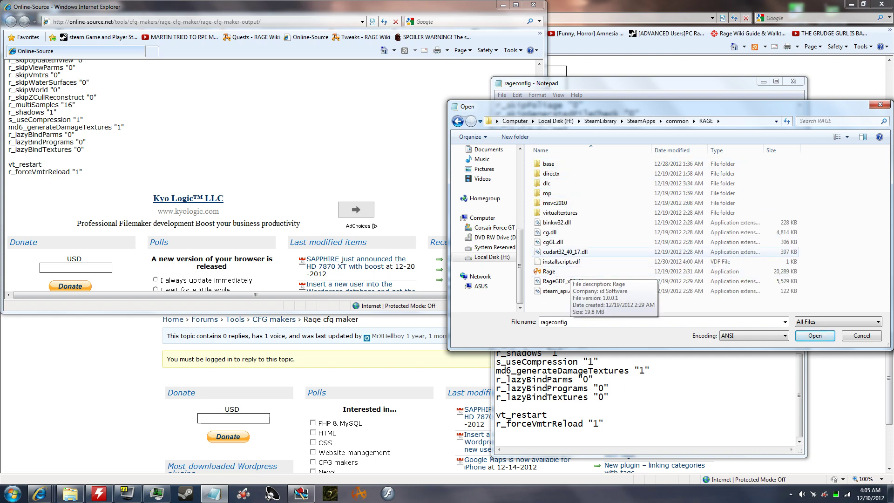
double_click(548, 164)
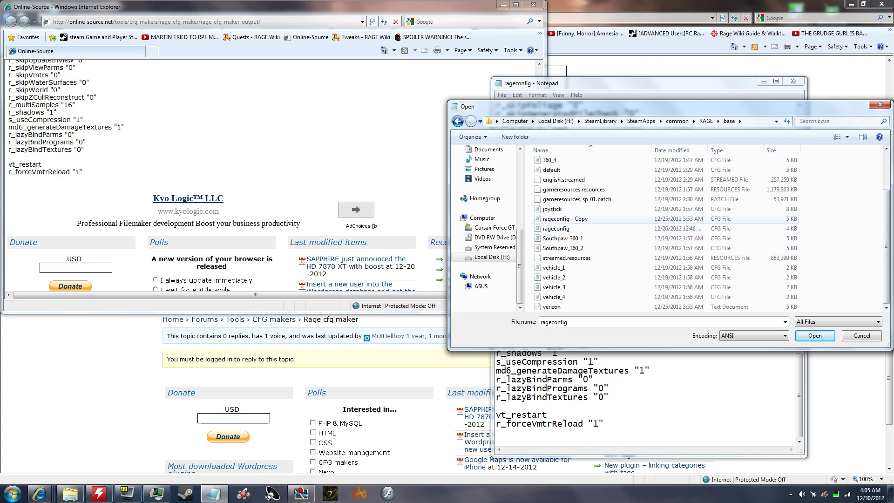
right_click(750, 236)
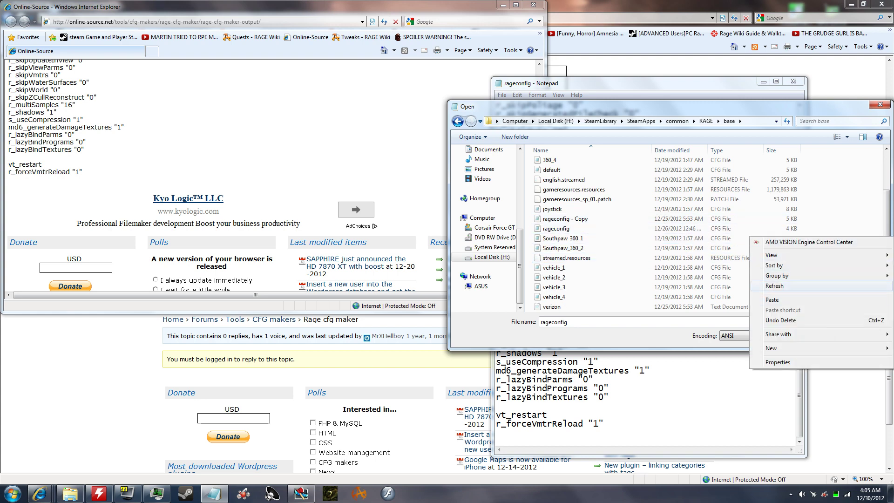
click(774, 285)
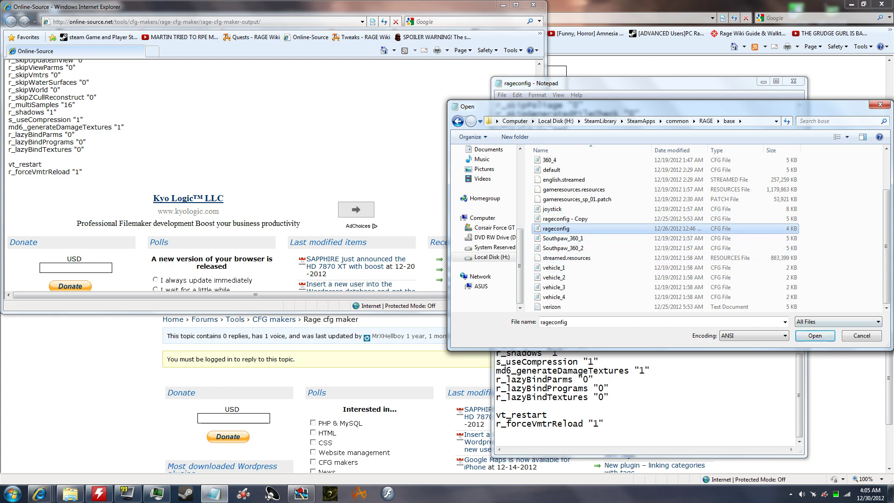
Close the Open dialog, Notepad and the config output window, then minimize Internet Explorer.
click(880, 104)
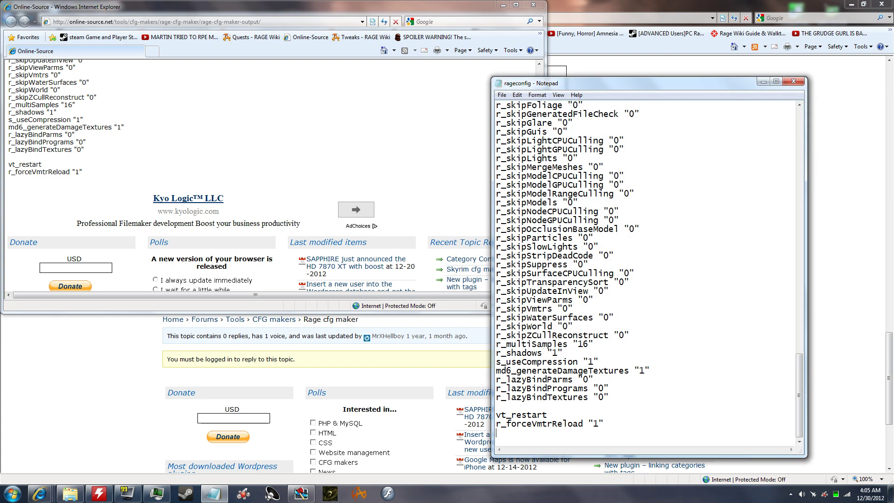
click(793, 81)
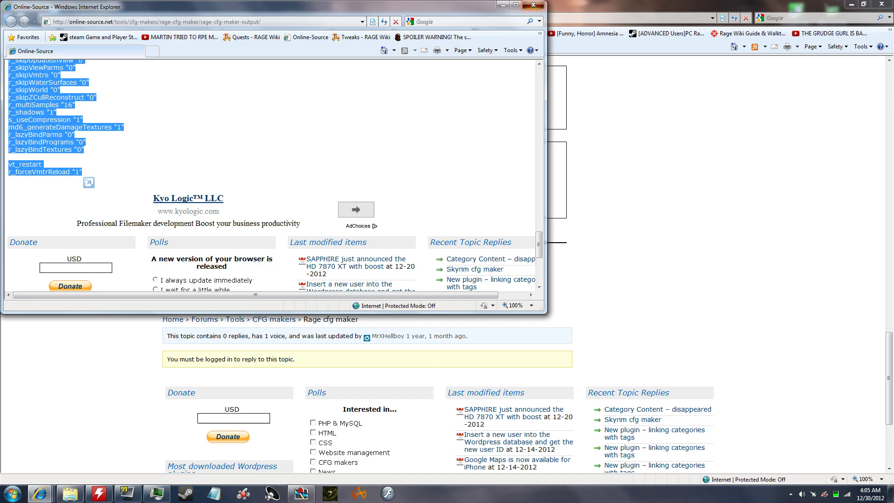
click(533, 4)
click(851, 4)
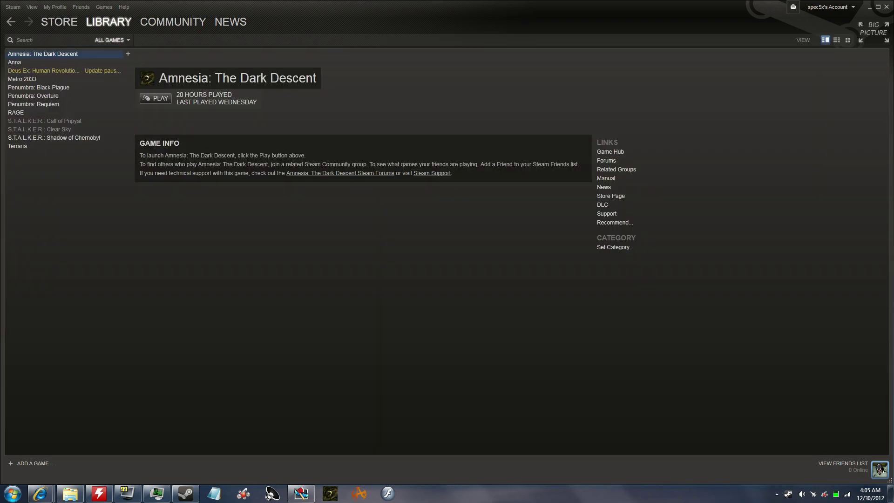
Set RAGE's Steam launch options to +com_skipIntroVideo 1 and close its properties.
right_click(22, 112)
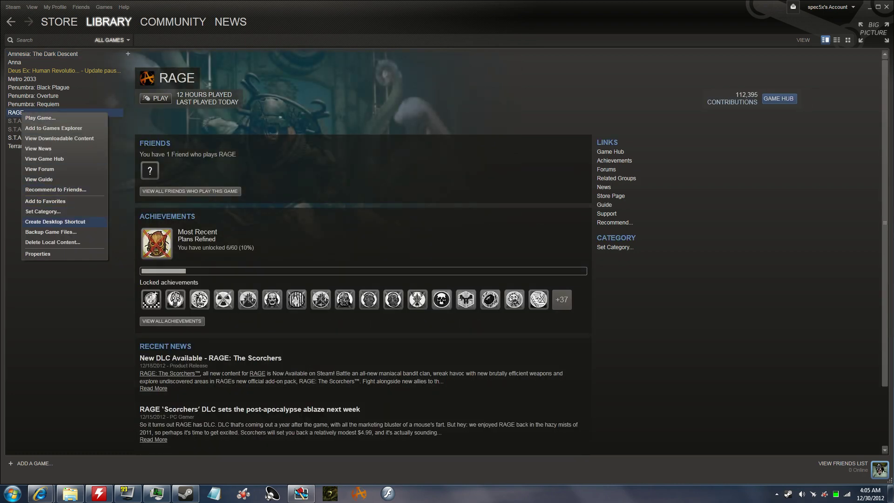
click(37, 253)
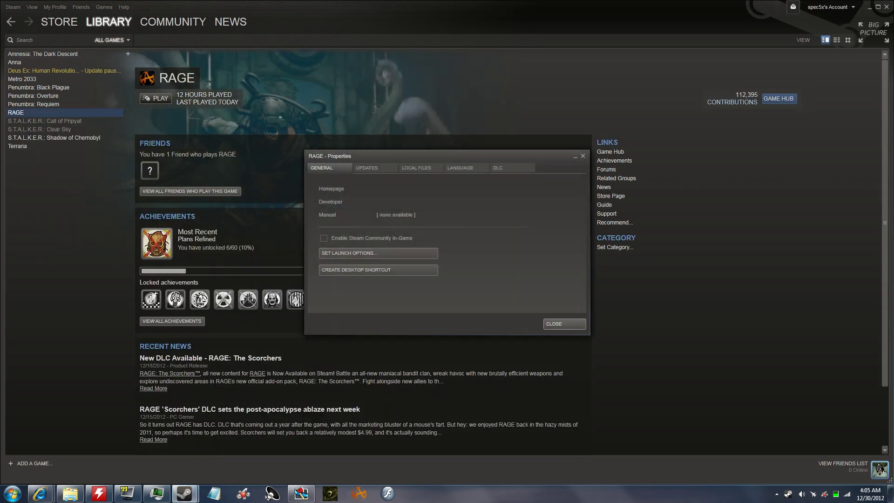
click(378, 253)
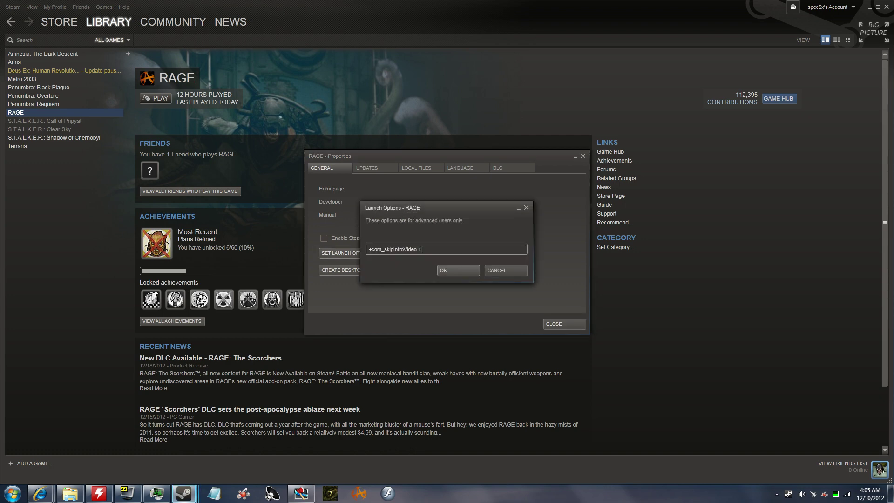
key(ctrl+a)
key(Return)
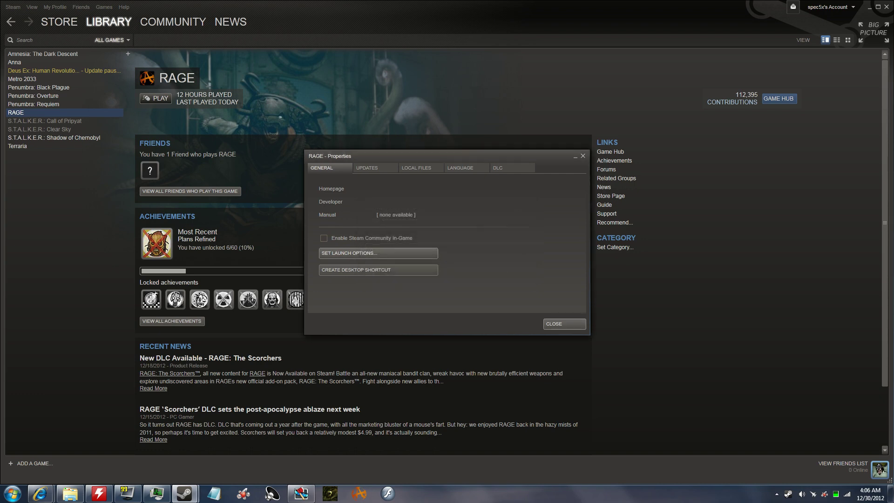
click(564, 324)
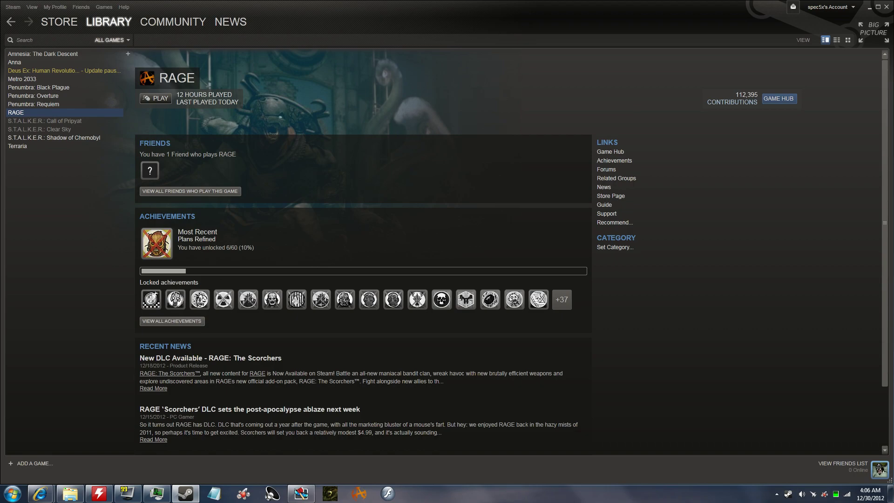
Use Win+D to hide Steam and show the desktop with its RAGE shortcut.
key(super+d)
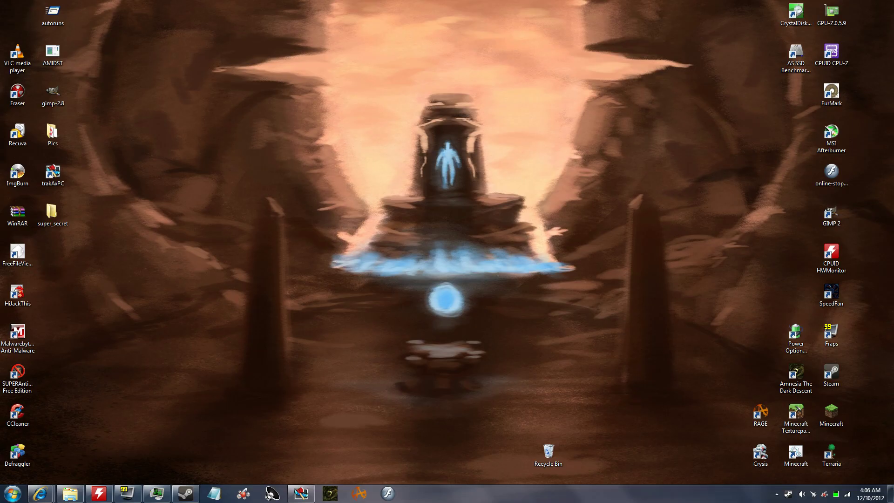